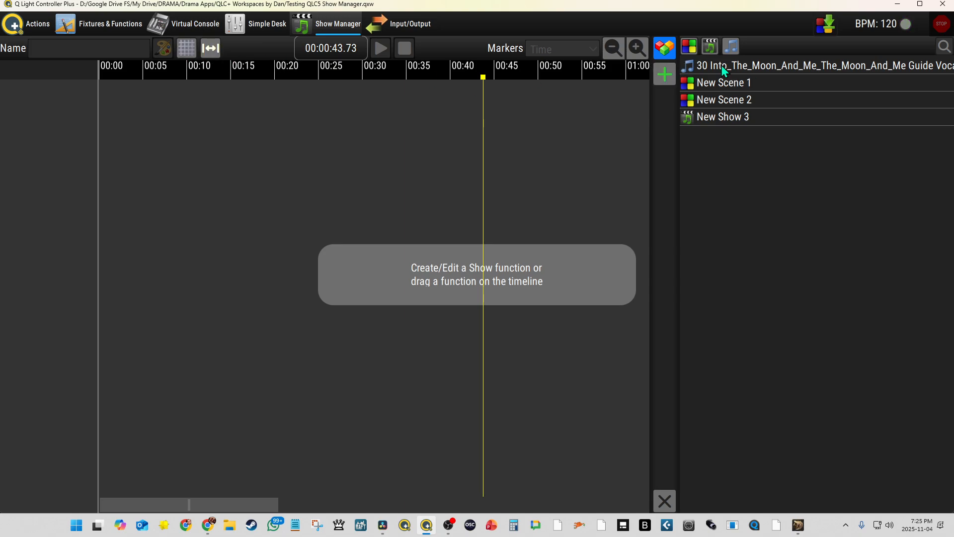
Add the Moon And Me guide vocal audio, New Scene 1 at about 00:46 and New Scene 2 at about 00:44 to separate timeline tracks.
left_click_drag(721, 64, 381, 102)
left_click_drag(753, 90, 477, 137)
left_click_drag(728, 106, 375, 138)
Move the audio clip on Track 1 to the very start of the timeline and select it.
left_click_drag(296, 106, 189, 103)
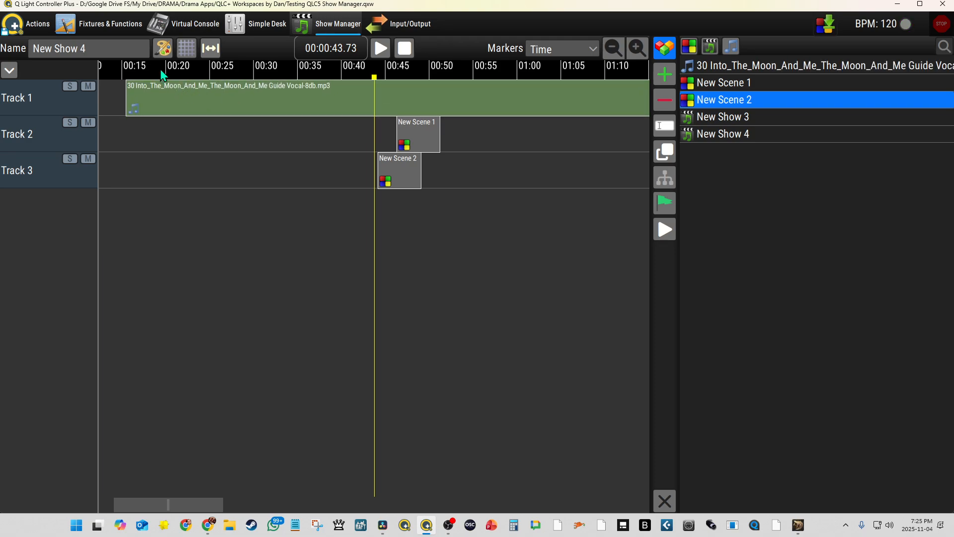
scroll(162, 75, "left", 5)
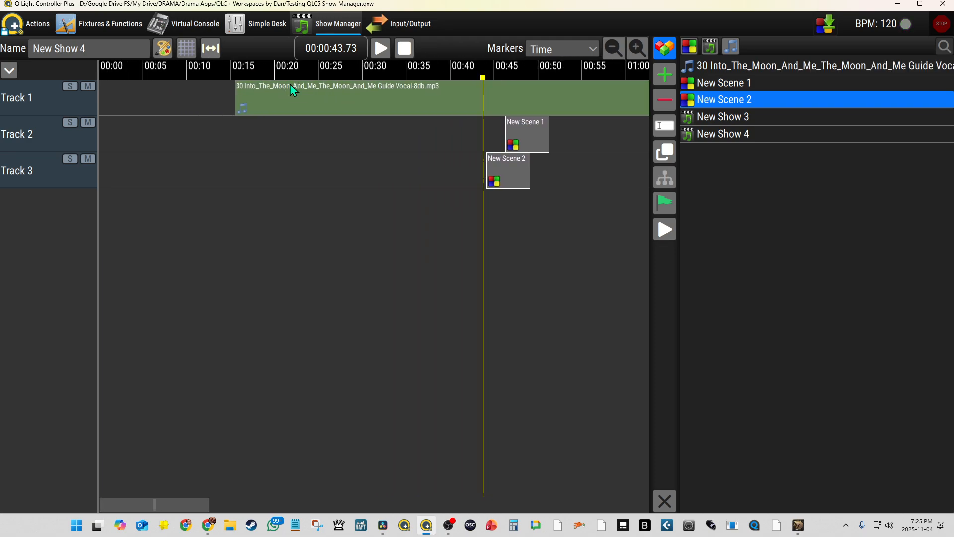
left_click_drag(290, 84, 139, 94)
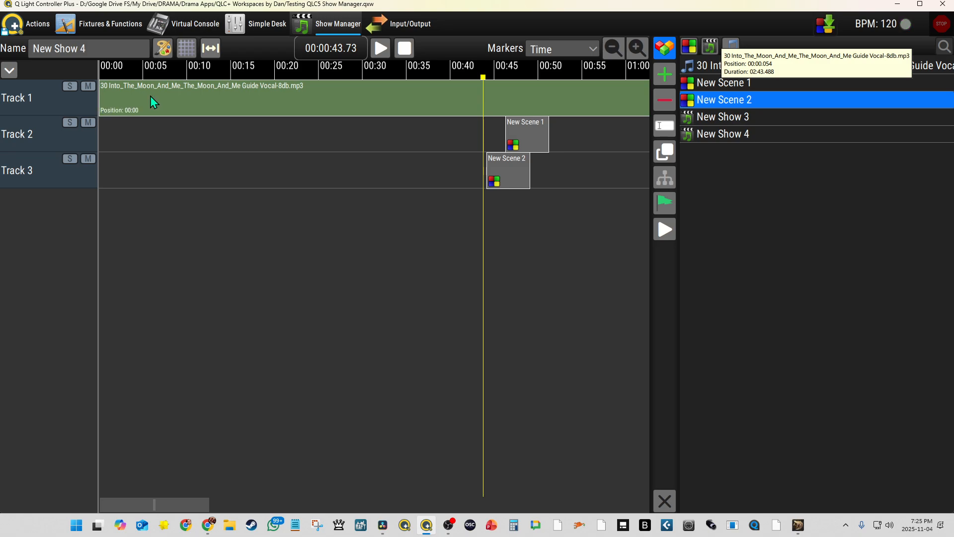
left_click(150, 96)
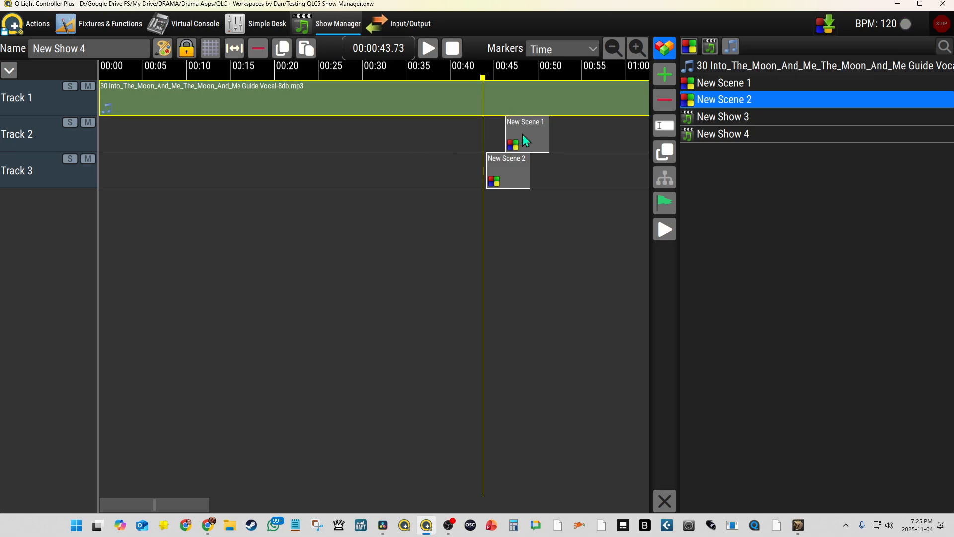
Move New Scene 1 to about 00:09 and stretch its end to about 00:25, trying grid snapping for the resize.
left_click_drag(527, 135, 309, 135)
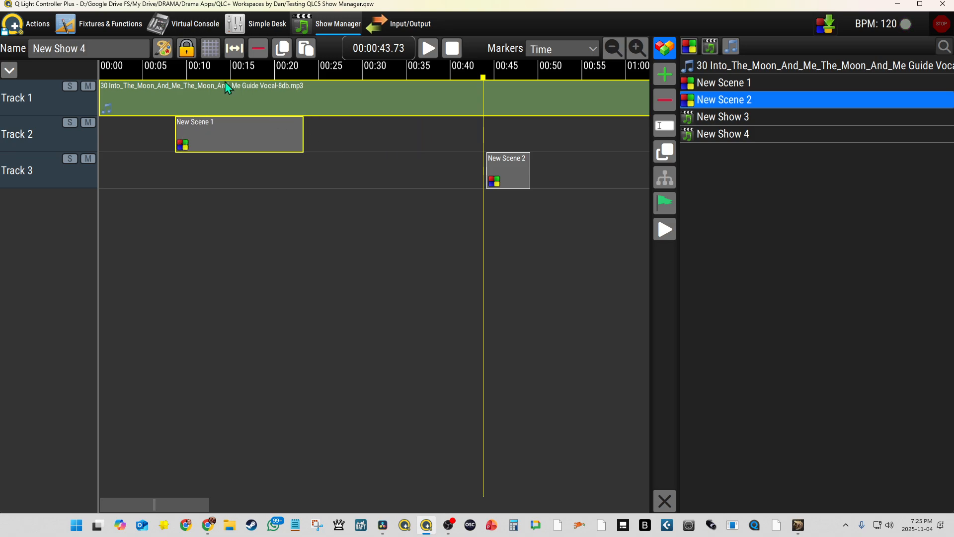
left_click(211, 49)
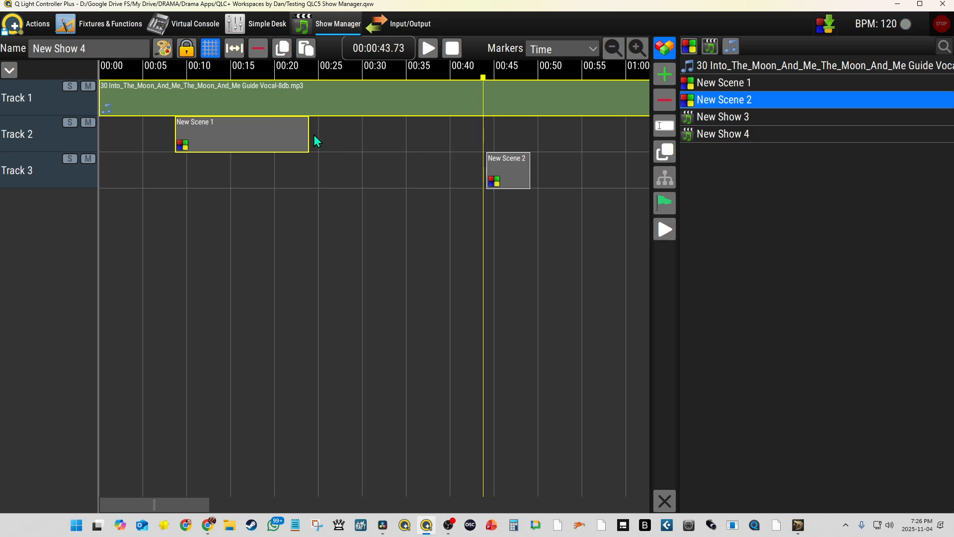
left_click_drag(317, 135, 276, 136)
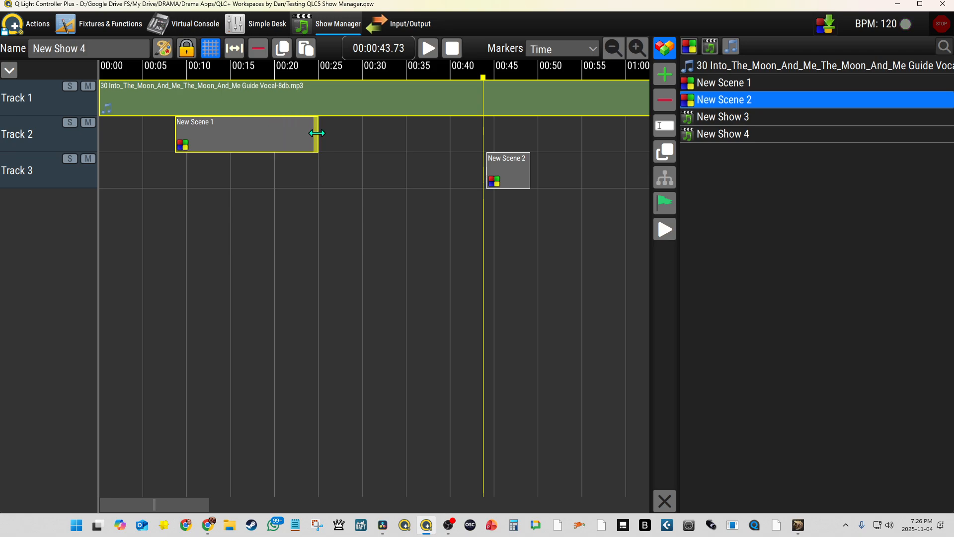
left_click(210, 48)
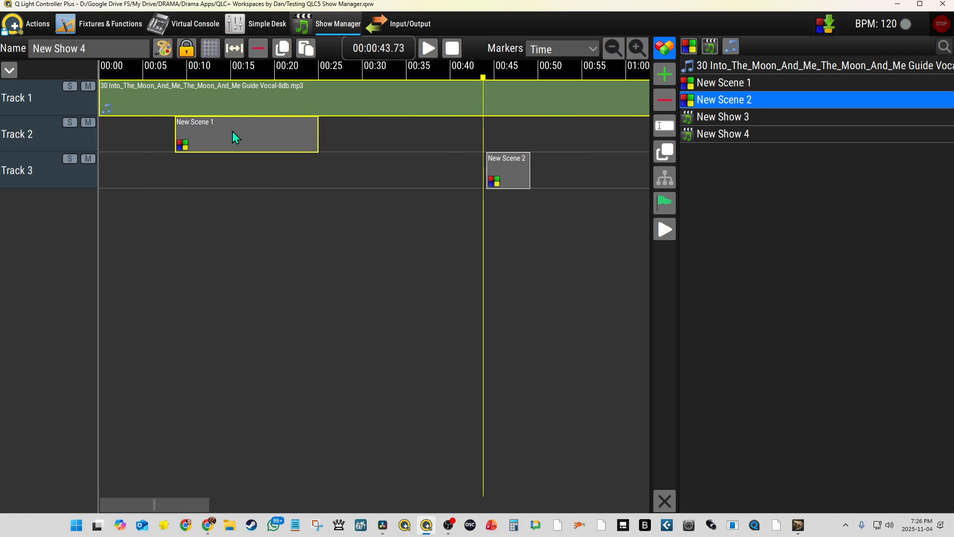
Nudge New Scene 1 slightly later and place New Scene 2 right after it, running from about 00:25 to 00:42.
mouse_move(220, 131)
left_mouse_down()
mouse_move(195, 130)
mouse_move(219, 131)
left_mouse_up()
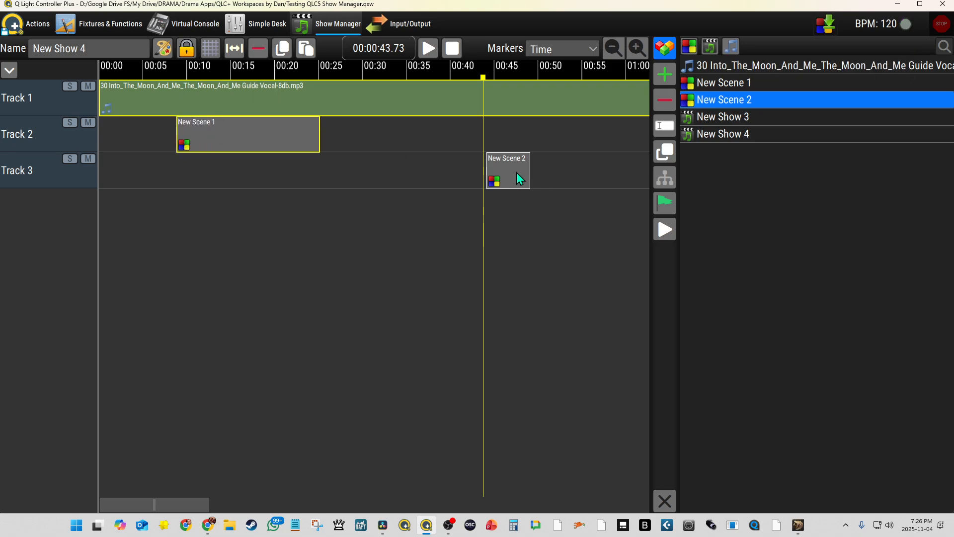
left_click_drag(506, 167, 469, 174)
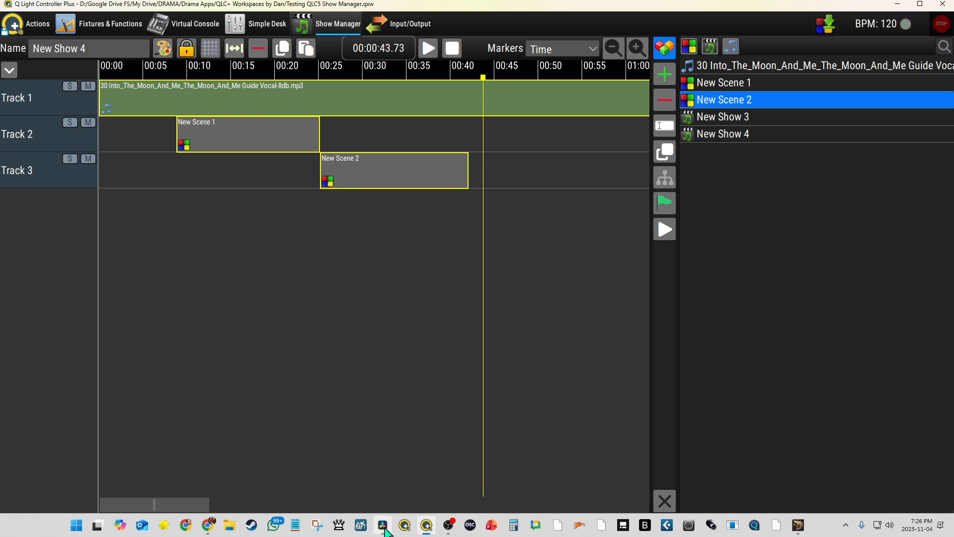
Switch to DaVinci Resolve and trim the MultiText title so its end snaps to the start of the next Video 1 clip.
left_click(382, 526)
left_click_drag(636, 308, 570, 314)
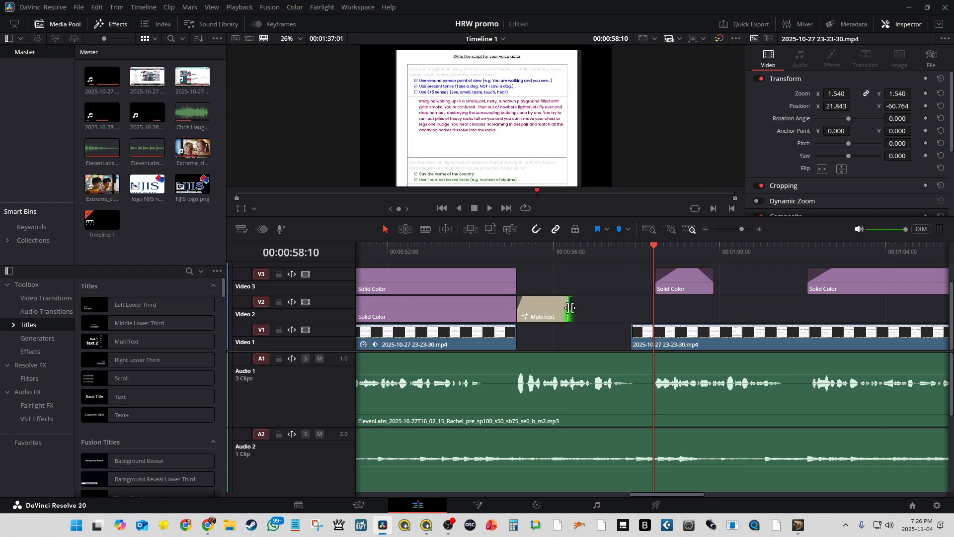
left_click_drag(567, 306, 632, 310)
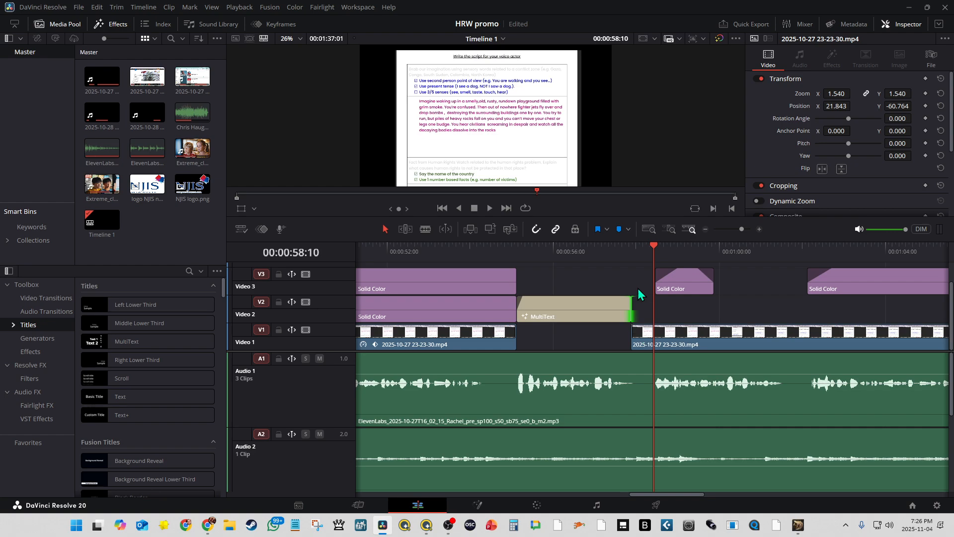
Move the playhead to the MultiText title's end, back over the title, and to the start of the last Solid Color clip on Video 3.
left_click(635, 253)
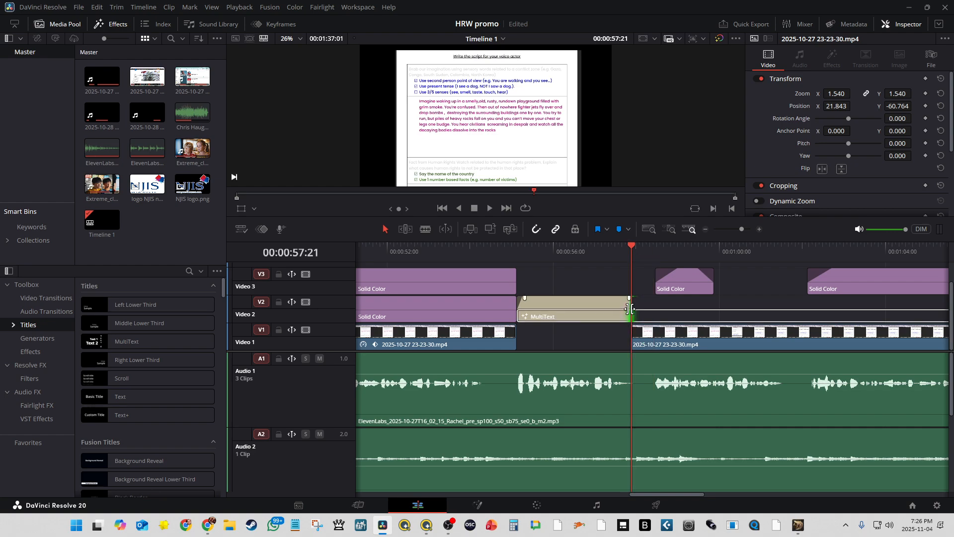
left_click(785, 251)
left_click(593, 253)
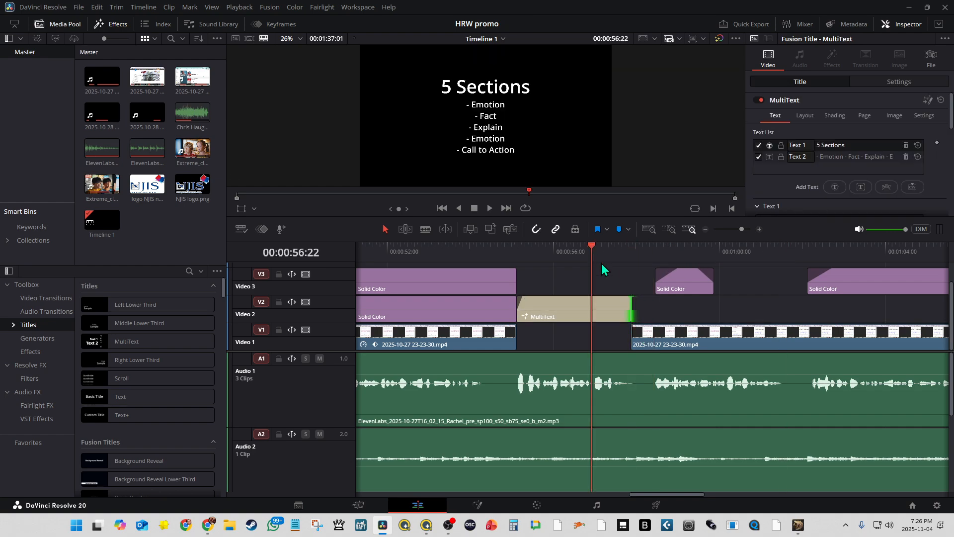
left_click(808, 251)
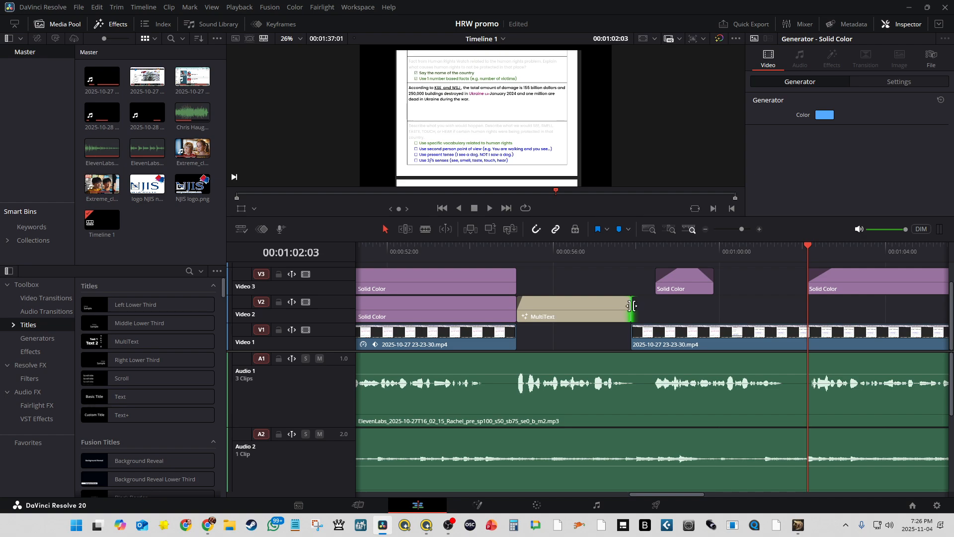
Try extending the MultiText title past the next clip's start, toggle snapping, and trim its end back to that clip's start.
mouse_move(632, 305)
left_mouse_down()
mouse_move(581, 308)
mouse_move(656, 309)
mouse_move(645, 308)
left_mouse_up()
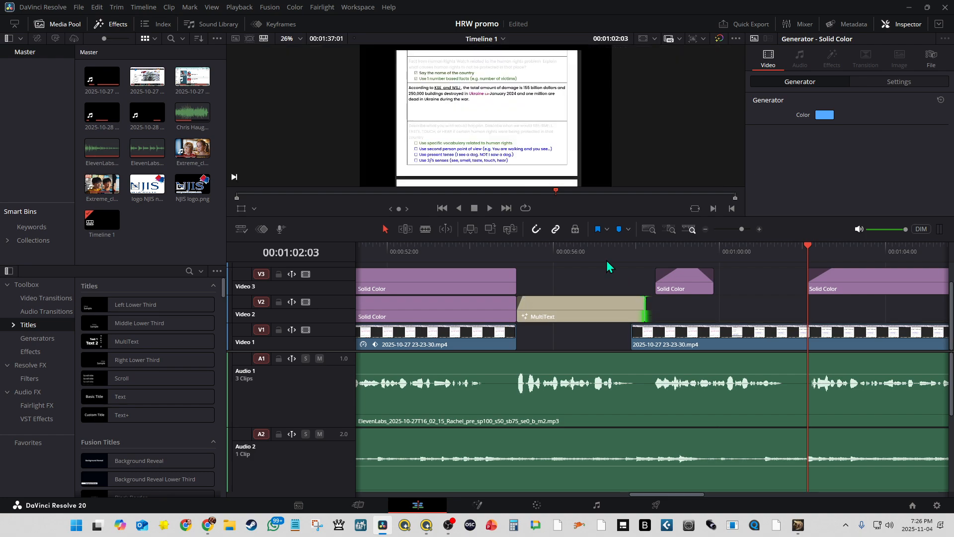
left_click(536, 229)
mouse_move(645, 312)
left_mouse_down()
mouse_move(616, 311)
mouse_move(630, 311)
left_mouse_up()
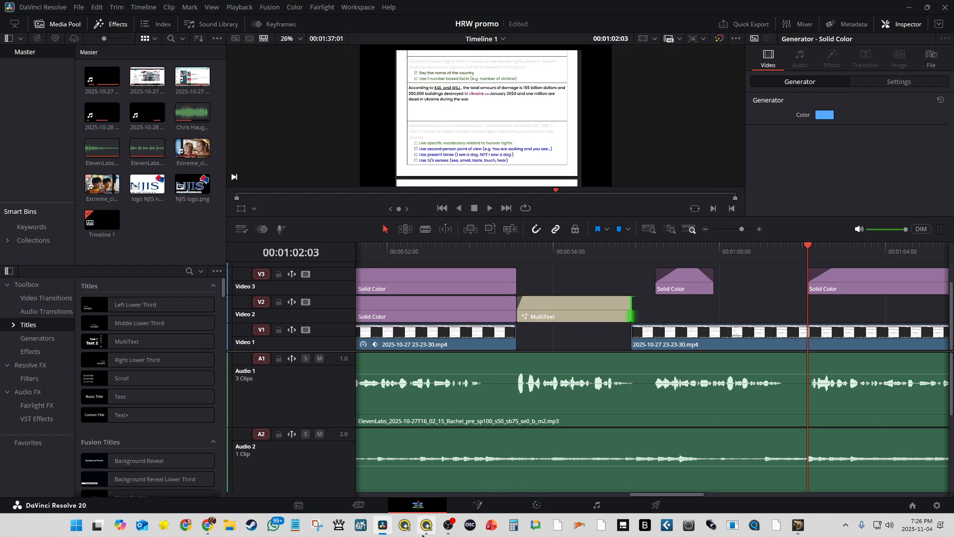
Switch to Q Light Controller Plus, open the Track 1 audio clip's settings and inspect the timeline at a closer scale.
mouse_move(428, 526)
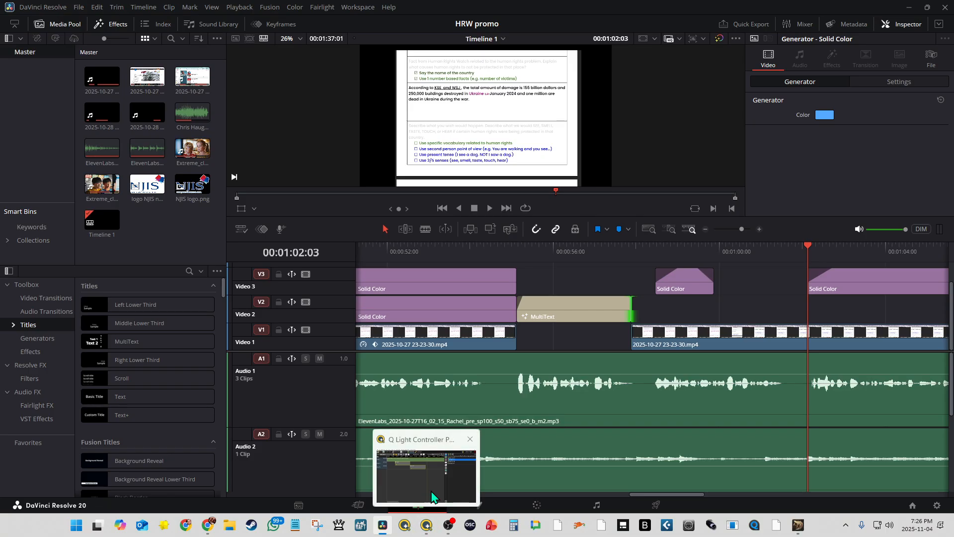
left_click(431, 491)
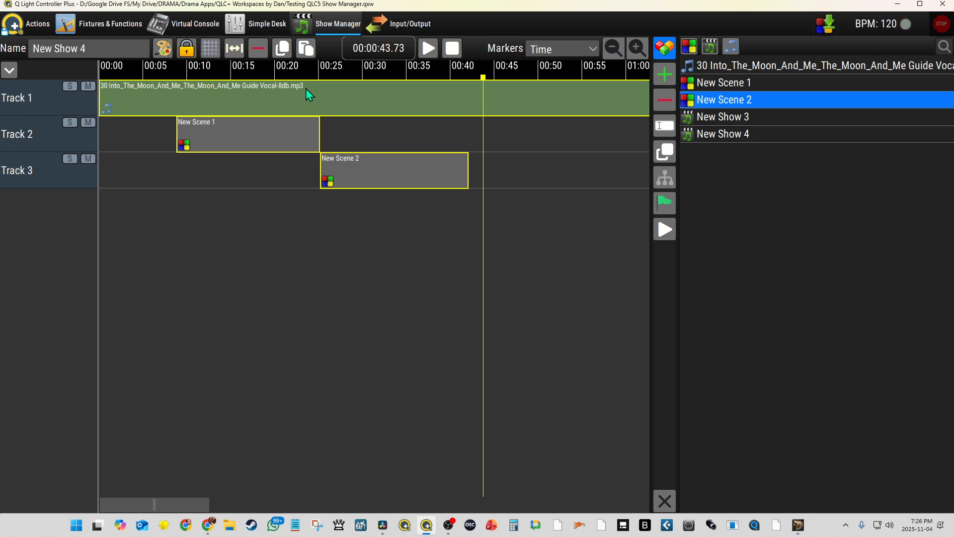
double_click(261, 97)
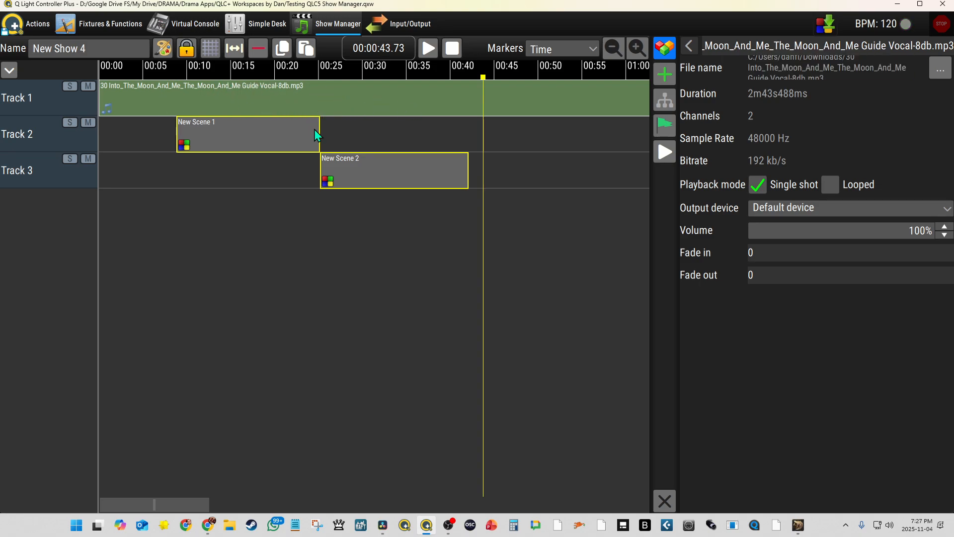
left_click(636, 47)
left_click(636, 47)
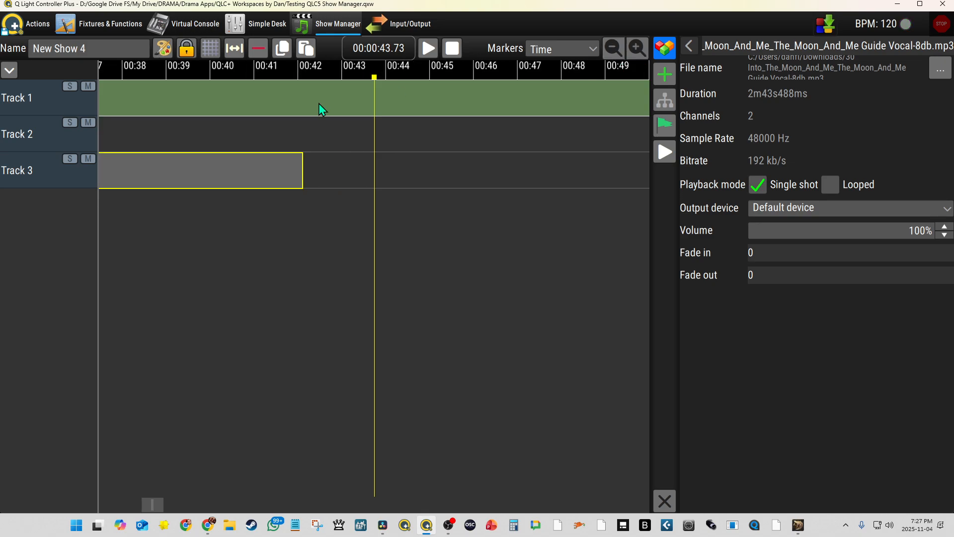
Switch to DaVinci Resolve, play the MultiText title from where it meets the audio waveform, and return the playhead to its start.
left_click(383, 526)
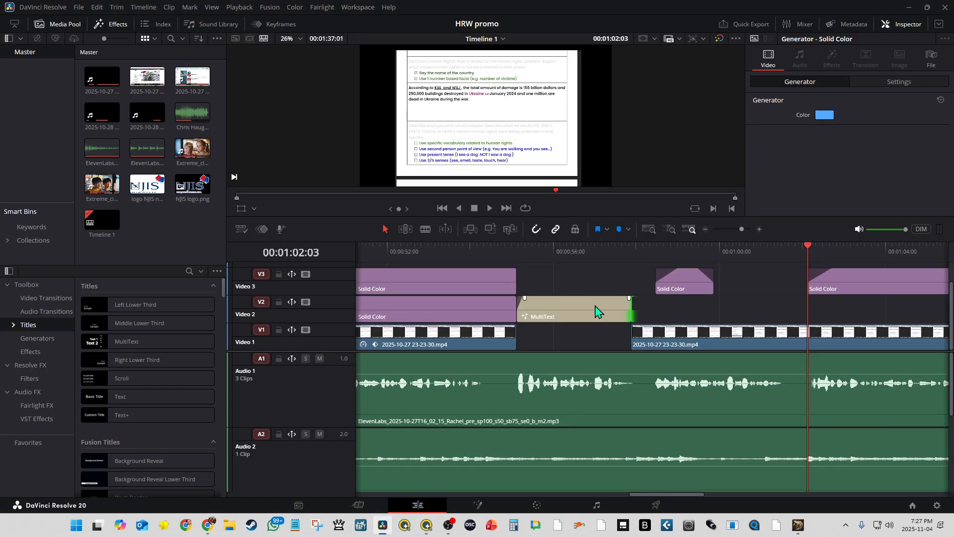
left_click_drag(602, 249, 518, 251)
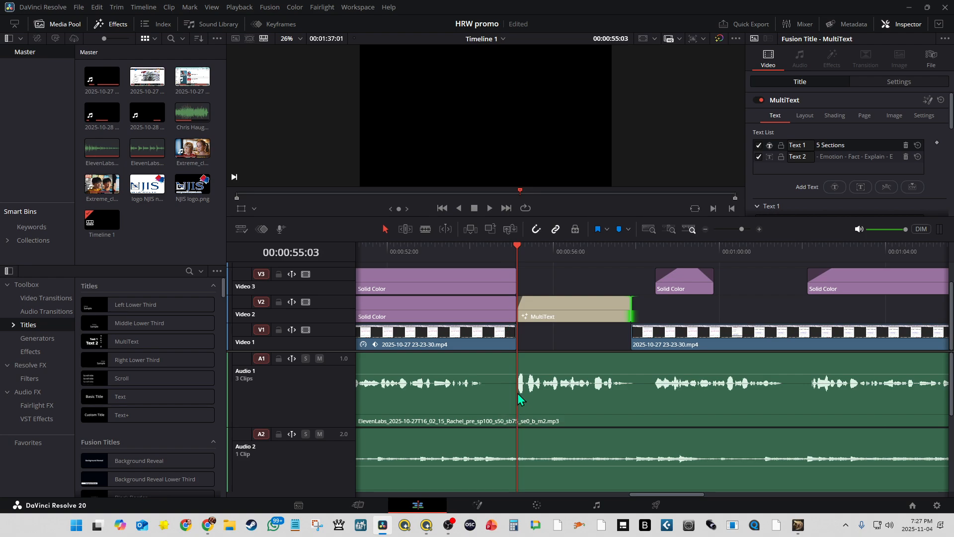
left_click(489, 207)
left_click(473, 207)
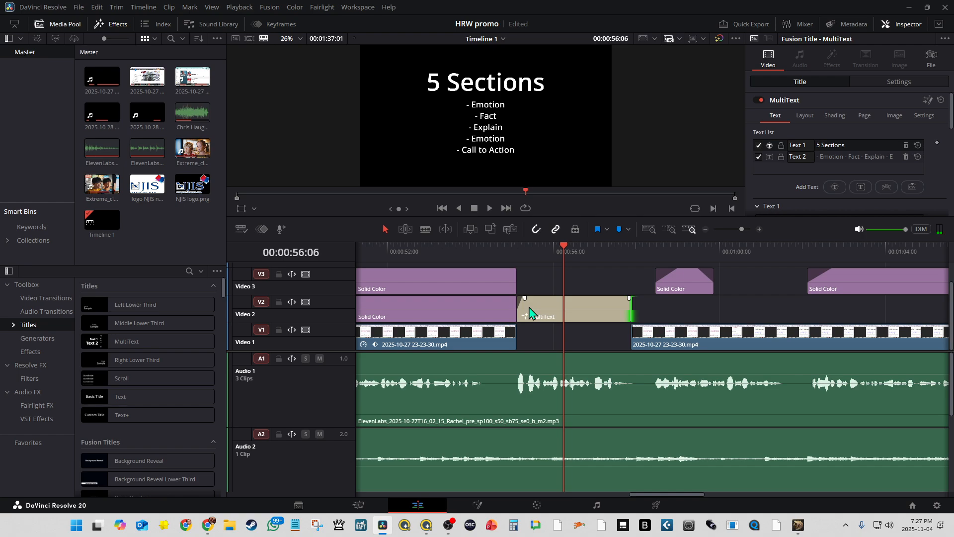
left_click(517, 252)
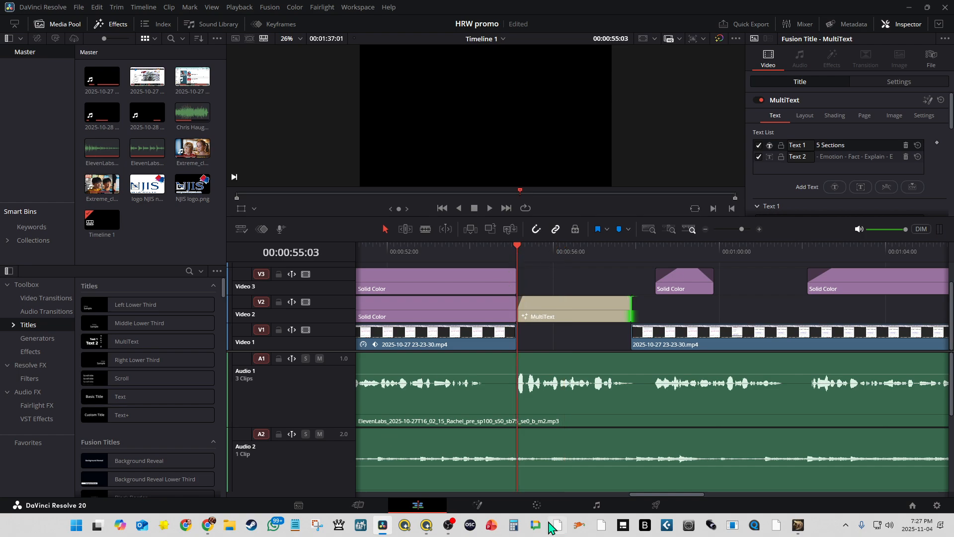
Switch to Q Light Controller Plus and reset the show's playback cursor to 00:00:00.00.
left_click(426, 526)
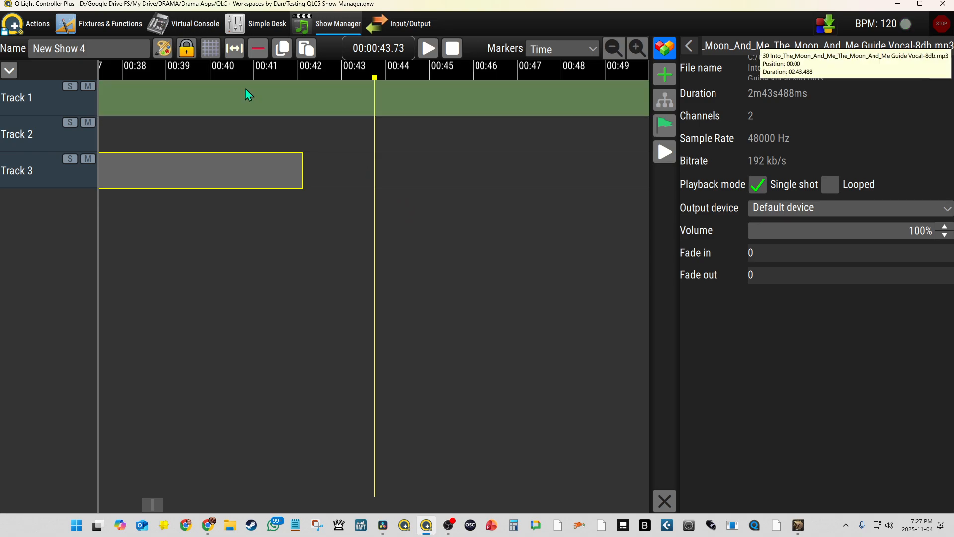
left_click(452, 49)
scroll(271, 77, "left", 5)
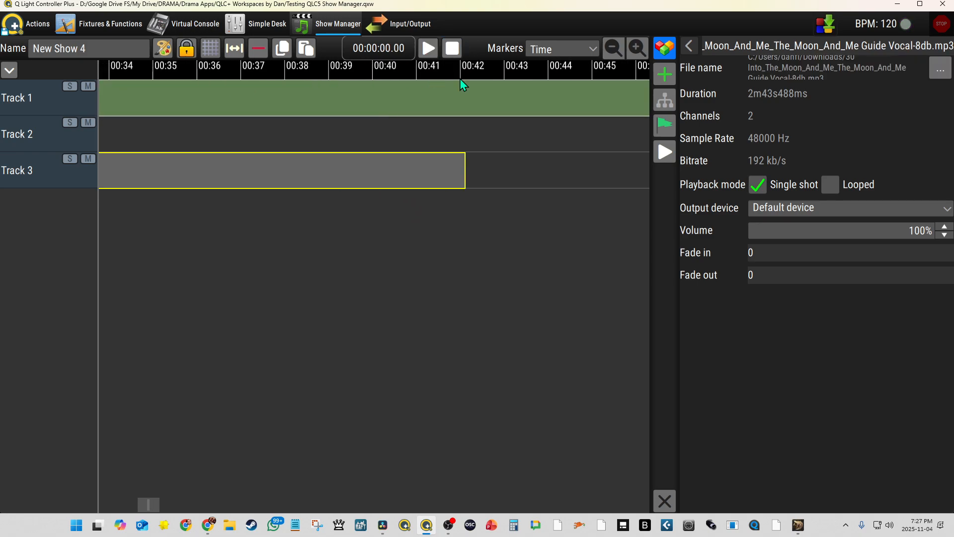
scroll(335, 85, "left", 8)
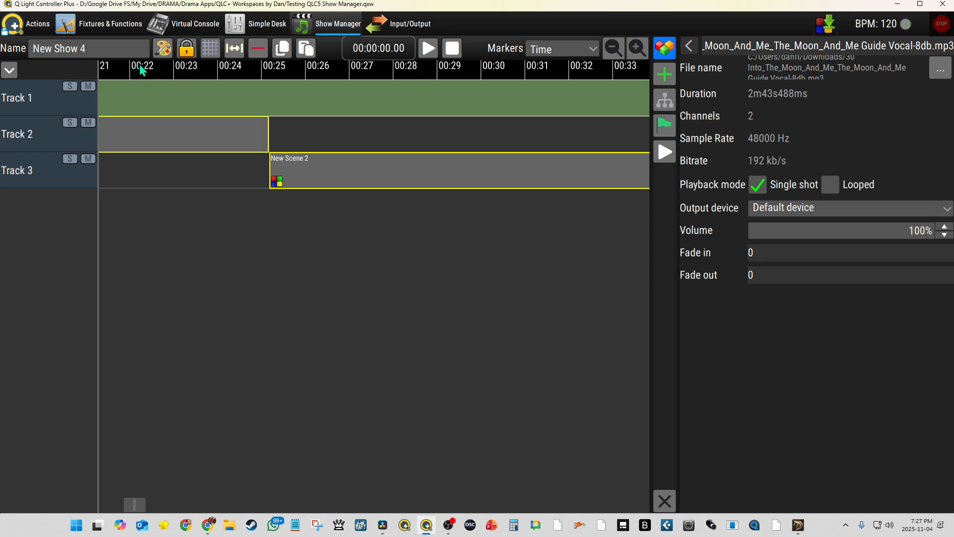
scroll(467, 85, "left", 1)
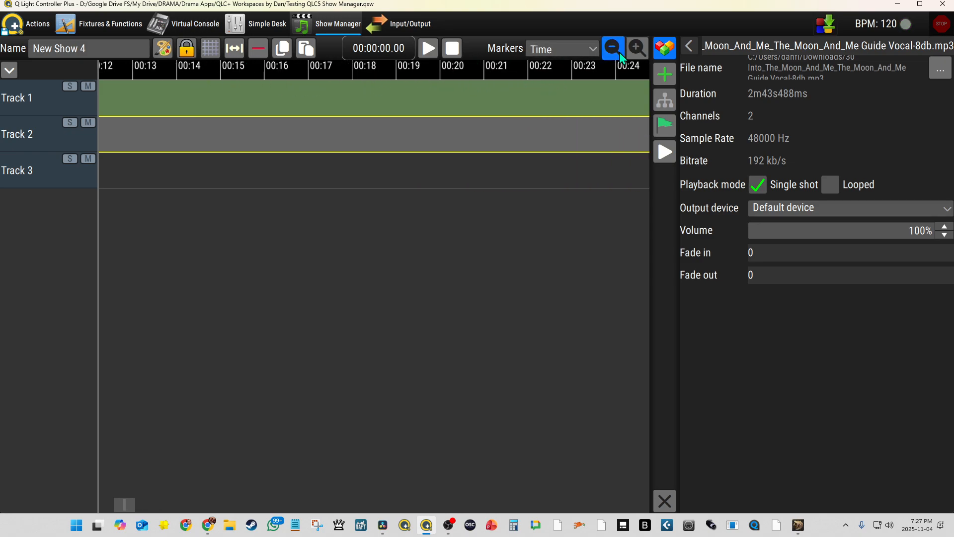
Reposition the audio clip on Track 1 to about half a second after the start of the timeline.
left_click(613, 49)
scroll(306, 74, "left", 4)
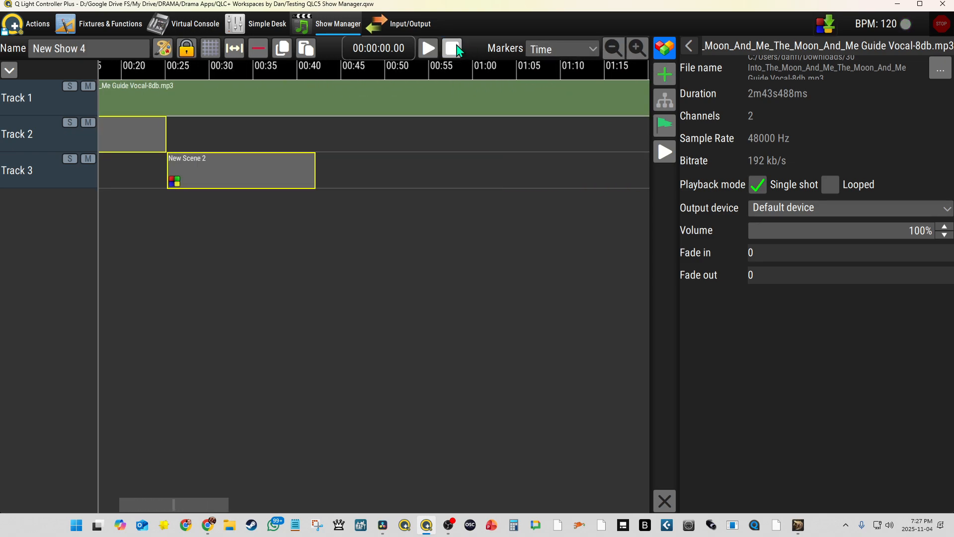
scroll(249, 74, "left", 3)
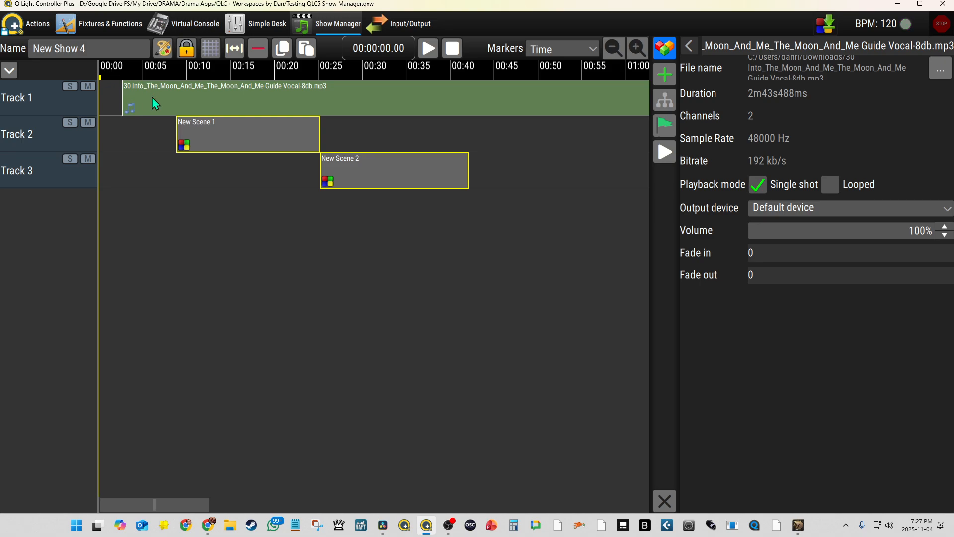
left_click_drag(155, 103, 122, 98)
Shorten and shift New Scene 2 to run from about 00:35 to 00:44, and extend New Scene 1's end to about 00:35.
left_click(228, 140)
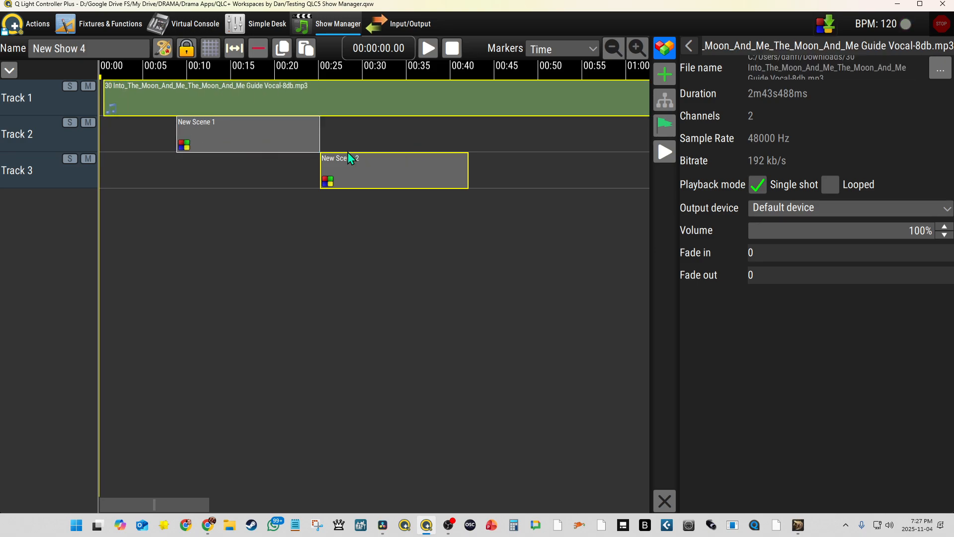
left_click_drag(331, 175, 454, 168)
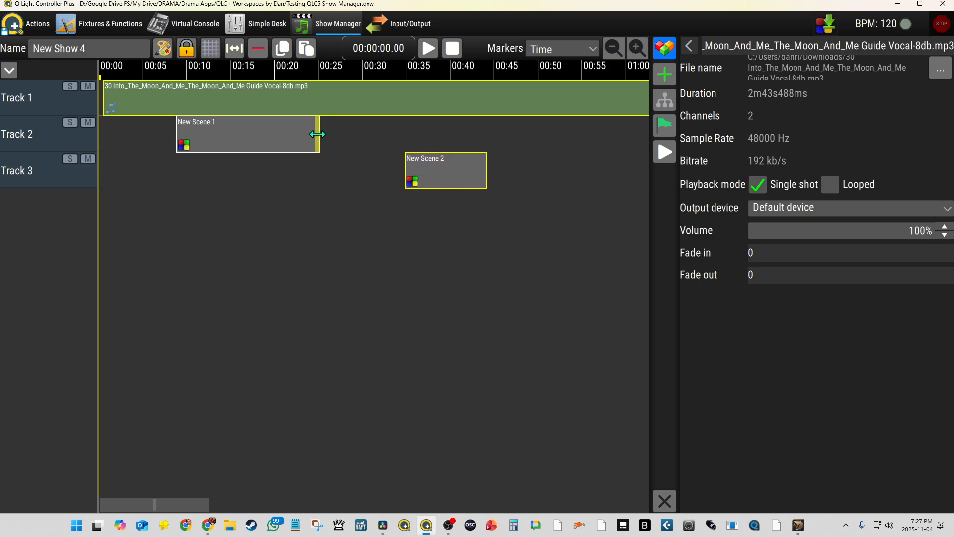
left_click_drag(317, 141, 407, 140)
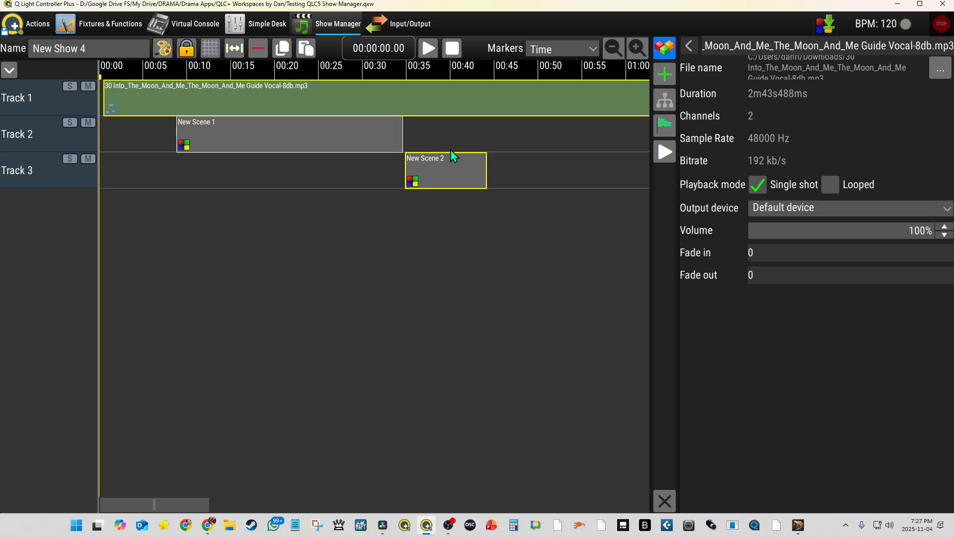
left_click(424, 166)
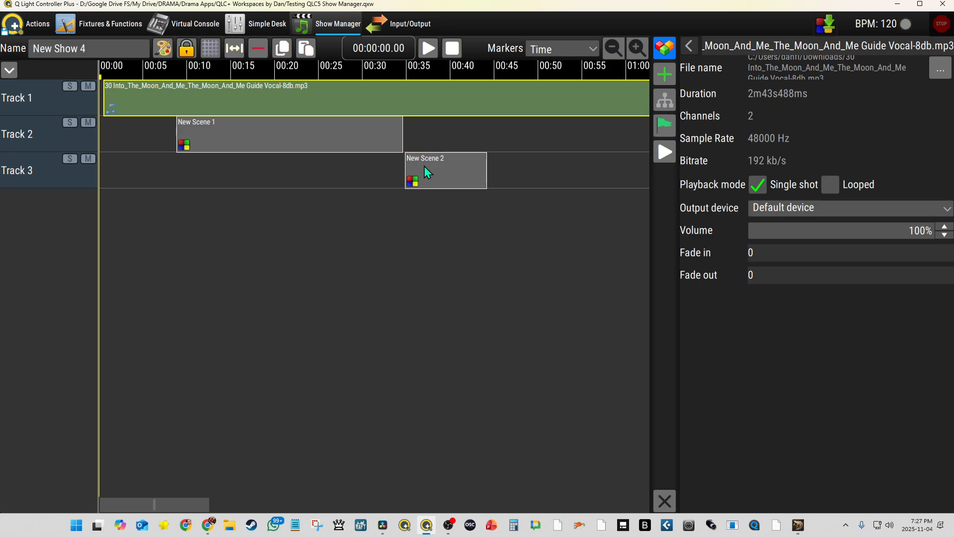
Shorten New Scene 1 to end at about 00:26 and extend New Scene 2's start back to about 00:26.
left_click_drag(402, 142, 327, 145)
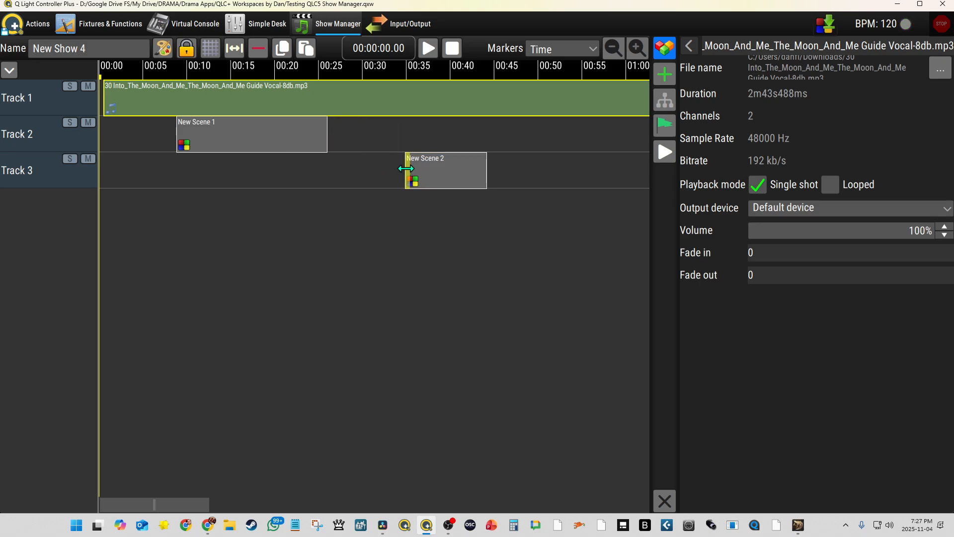
left_click_drag(406, 168, 330, 169)
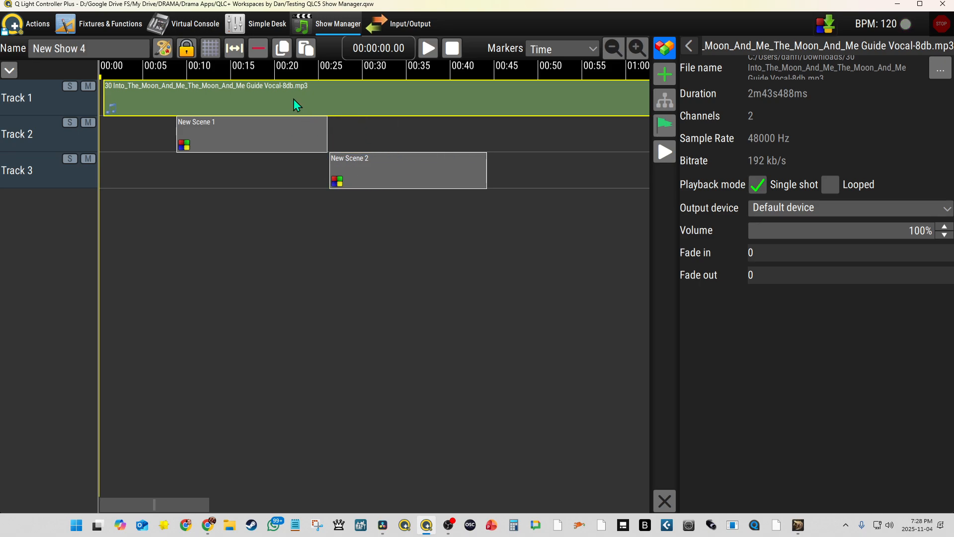
Enable stretching of the original function and try to extend the end of New Scene 1 slightly.
left_click(236, 49)
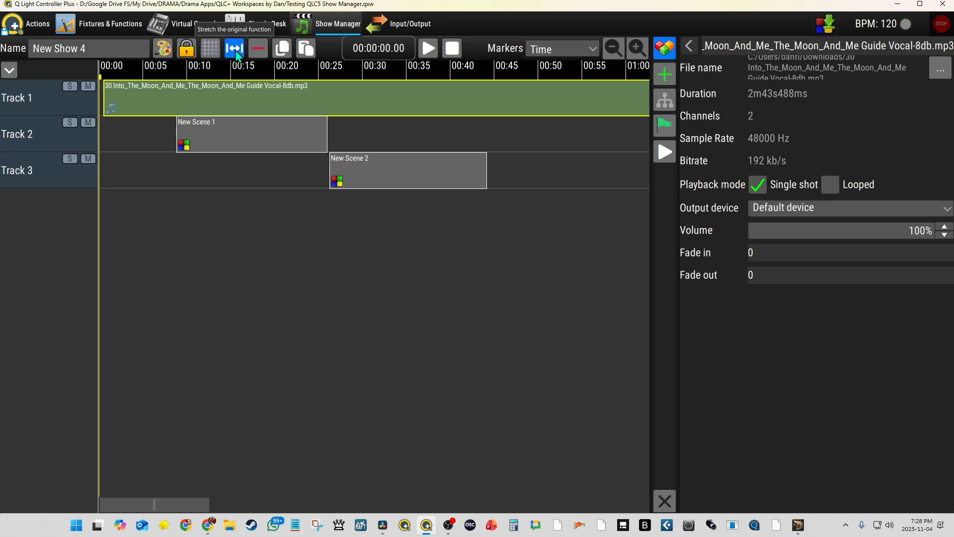
left_click(291, 133)
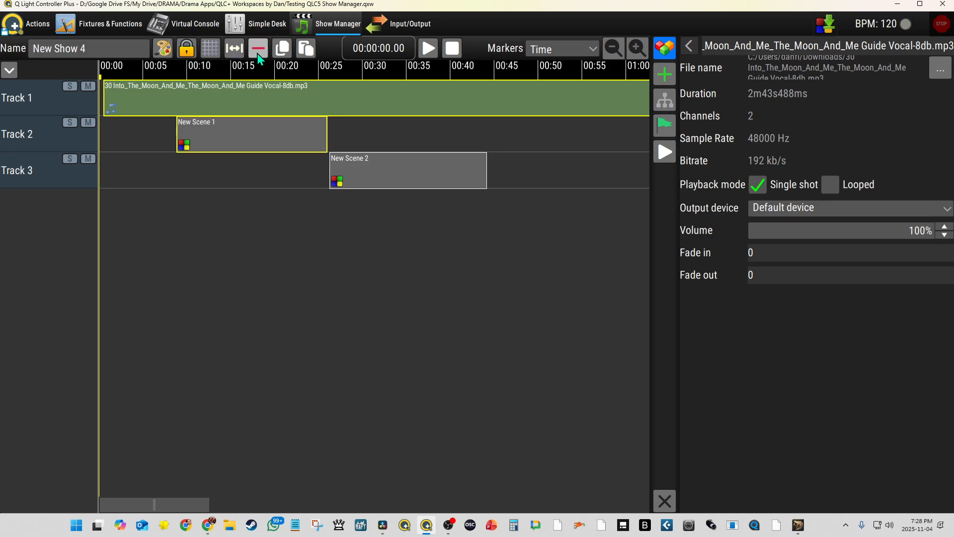
left_click(215, 92)
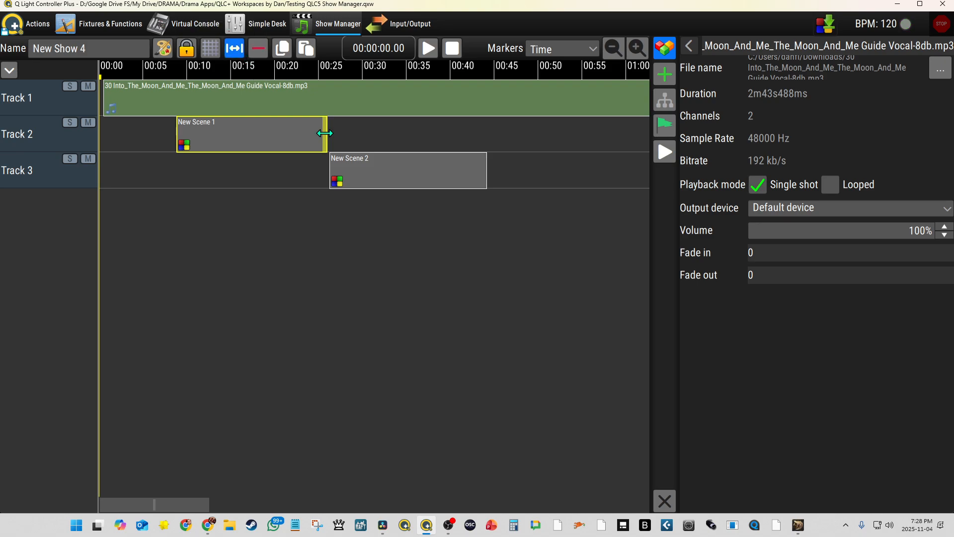
mouse_move(325, 133)
left_mouse_down()
mouse_move(288, 137)
mouse_move(292, 145)
mouse_move(332, 141)
left_mouse_up()
left_click(302, 92)
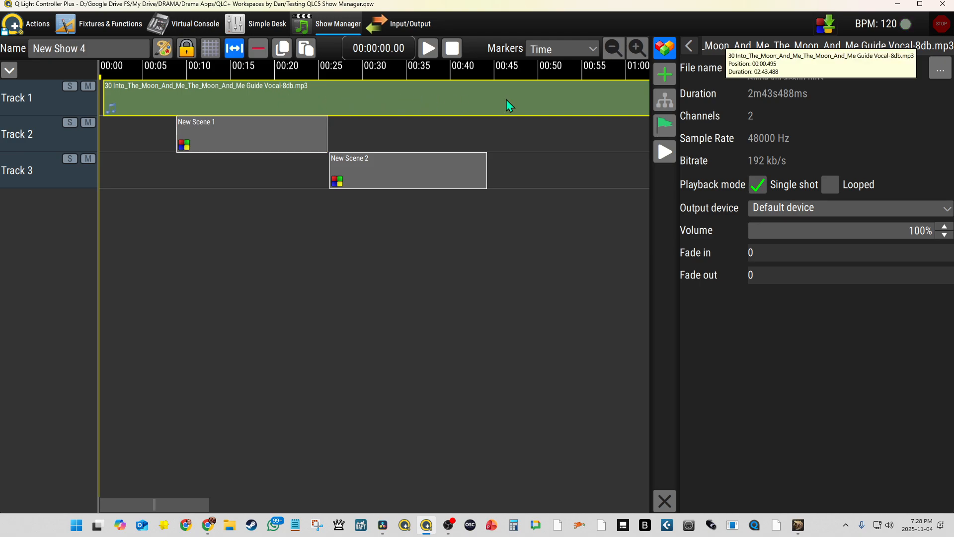
Switch to DaVinci Resolve to examine how the MultiText title lines up with the audio waveform on the timeline.
left_click(382, 526)
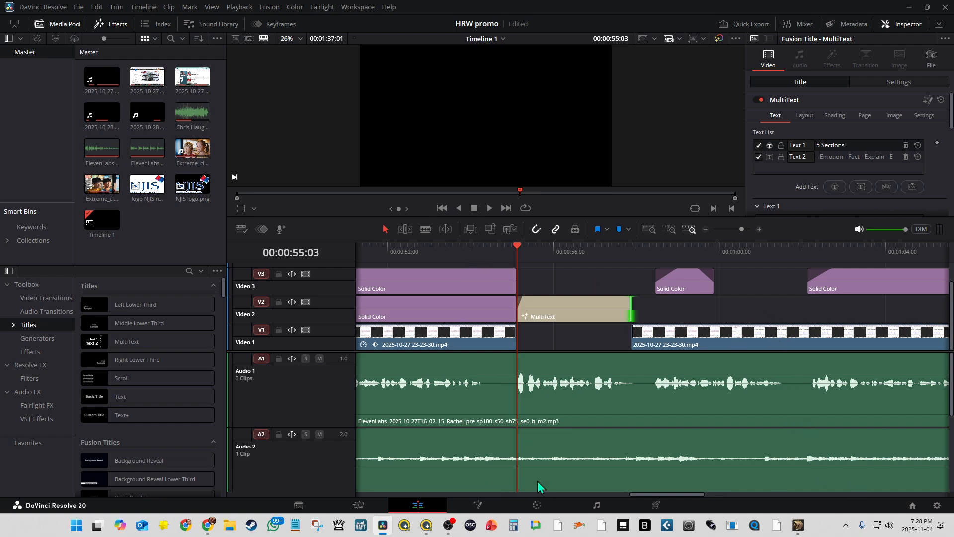
mouse_move(427, 528)
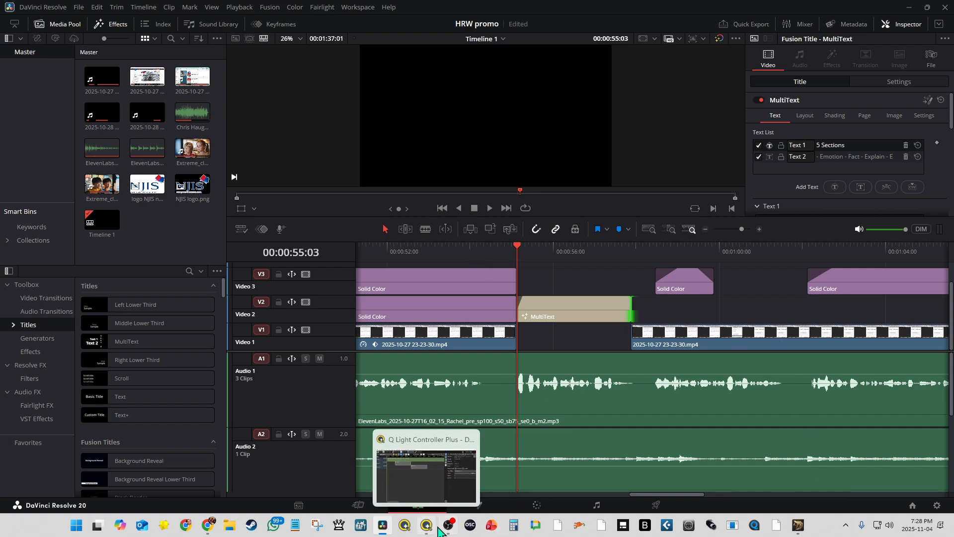